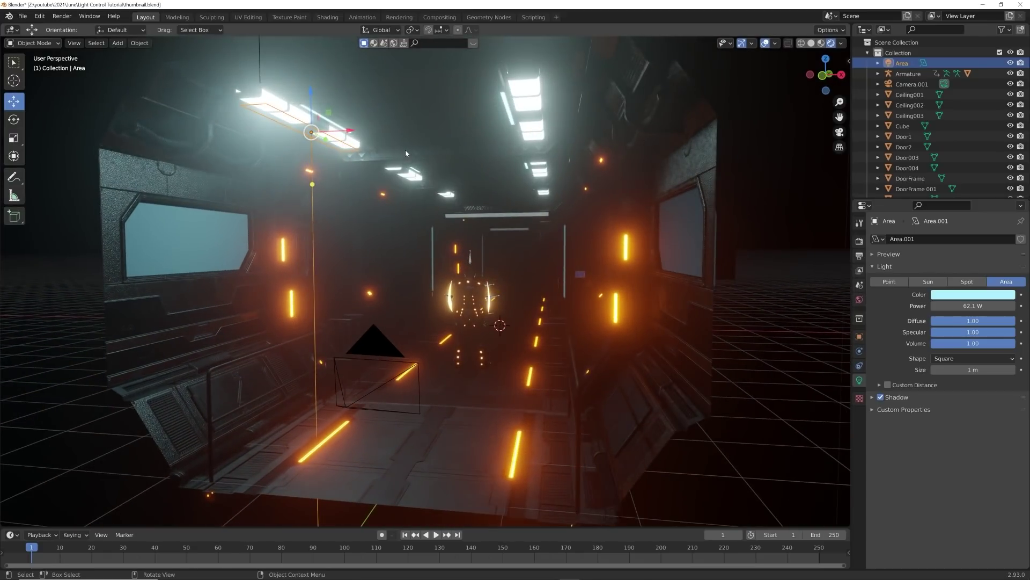
Make an independent Shift+D copy of the ceiling area light and slide it to the right ceiling
{"action": "key", "text": "g"}
{"action": "right_click", "coordinate": [520, 203]}
{"action": "key", "text": "shift+d"}
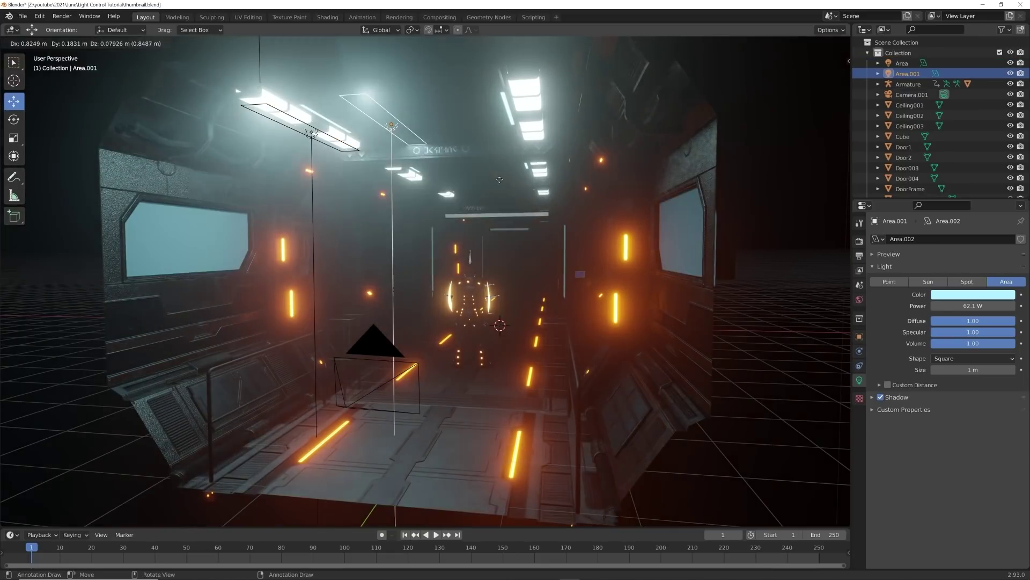
{"action": "right_click", "coordinate": [351, 137]}
{"action": "left_click_drag", "start_coordinate": [350, 131], "coordinate": [568, 130]}
Test turning the copy yellow, undo it, and delete the independent copy
{"action": "left_click", "coordinate": [973, 294]}
{"action": "left_click", "coordinate": [929, 215]}
{"action": "key", "text": "ctrl+z"}
{"action": "key", "text": "Delete"}
Make an Alt+D linked duplicate of the left ceiling light over the right ceiling row
{"action": "left_click", "coordinate": [310, 138]}
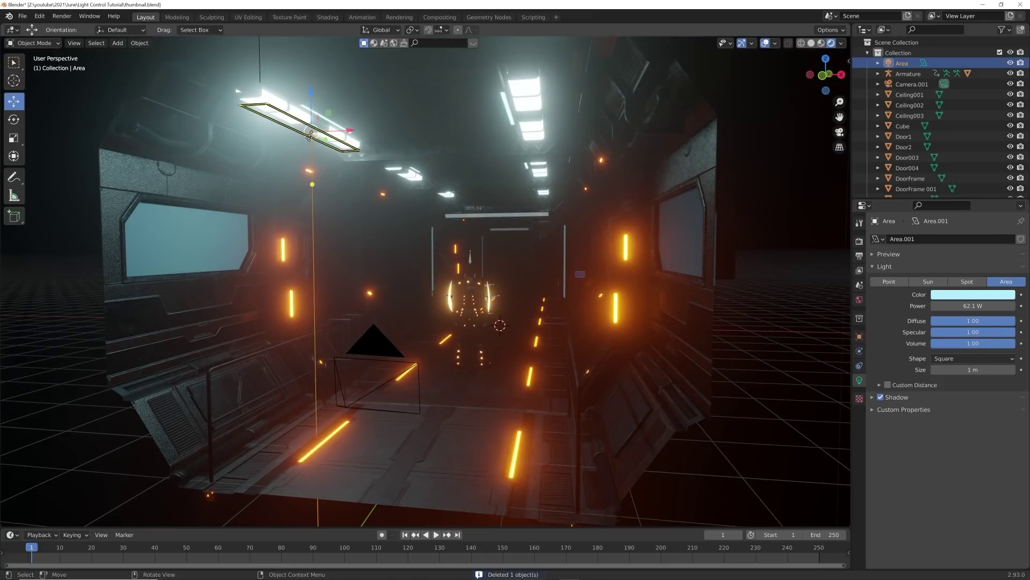
{"action": "key", "text": "alt+d"}
{"action": "key", "text": "Escape"}
{"action": "left_click_drag", "start_coordinate": [353, 129], "coordinate": [565, 119]}
Test a yellow colour on the linked lights, undo it back to cyan, and reselect the left light
{"action": "left_click", "coordinate": [955, 295]}
{"action": "mouse_move", "coordinate": [963, 184]}
{"action": "left_mouse_down"}
{"action": "mouse_move", "coordinate": [927, 188]}
{"action": "mouse_move", "coordinate": [930, 217]}
{"action": "mouse_move", "coordinate": [925, 194]}
{"action": "left_mouse_up"}
{"action": "key", "text": "ctrl"}
{"action": "key", "text": "ctrl+z"}
{"action": "left_click", "coordinate": [316, 137]}
Nudge the right area light Area.001 slightly along X and view the corridor head-on
{"action": "left_click", "coordinate": [524, 121]}
{"action": "left_click_drag", "start_coordinate": [560, 121], "coordinate": [566, 120]}
{"action": "middle_click_drag", "start_coordinate": [507, 103], "coordinate": [514, 109]}
{"action": "scroll", "coordinate": [515, 111], "scroll_direction": "down", "scroll_amount": 3}
Select both the right area light Area.001 and the left area light together
{"action": "left_click", "coordinate": [353, 170]}
{"action": "left_click", "coordinate": [379, 171]}
{"action": "left_click", "coordinate": [352, 167]}
{"action": "left_click", "coordinate": [521, 185]}
{"action": "left_click", "coordinate": [523, 231]}
{"action": "left_click", "coordinate": [350, 233], "text": "shift"}
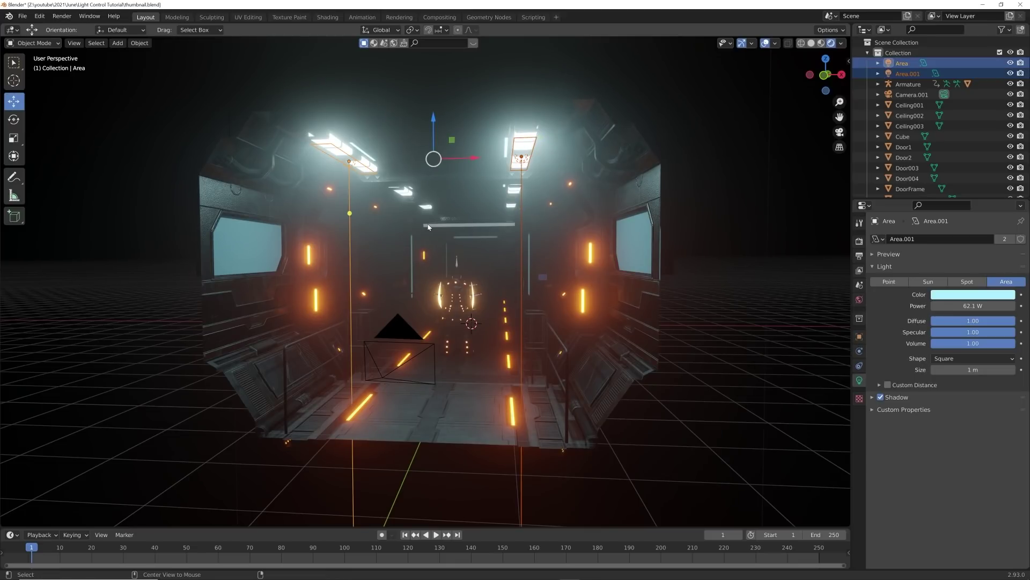
Make linked duplicates of both lights and move them further down the corridor along Y
{"action": "key", "text": "alt+d"}
{"action": "right_click", "coordinate": [452, 225]}
{"action": "middle_click_drag", "start_coordinate": [482, 187], "coordinate": [449, 189]}
{"action": "key", "text": "g"}
{"action": "key", "text": "y"}
{"action": "left_click", "coordinate": [508, 223]}
{"action": "middle_click_drag", "start_coordinate": [507, 222], "coordinate": [589, 175]}
{"action": "scroll", "coordinate": [589, 175], "scroll_direction": "up", "scroll_amount": 6}
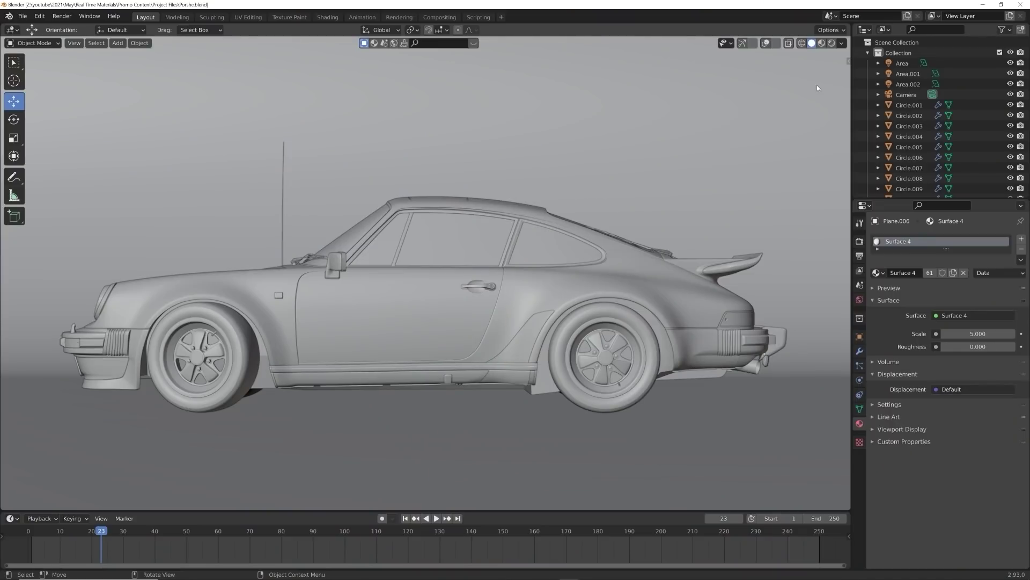
In Material Preview, apply the Beu Metal 3 Real Time Material to the car body Circle.001
{"action": "left_click", "coordinate": [822, 43]}
{"action": "left_click", "coordinate": [378, 296]}
{"action": "key", "text": "shift+a"}
{"action": "mouse_move", "coordinate": [434, 246]}
{"action": "mouse_move", "coordinate": [495, 346]}
{"action": "mouse_move", "coordinate": [487, 269]}
{"action": "mouse_move", "coordinate": [489, 246]}
{"action": "left_click", "coordinate": [578, 267]}
View the car in Rendered shading and change the Beu Metal 3 base colour to green
{"action": "left_click", "coordinate": [832, 43]}
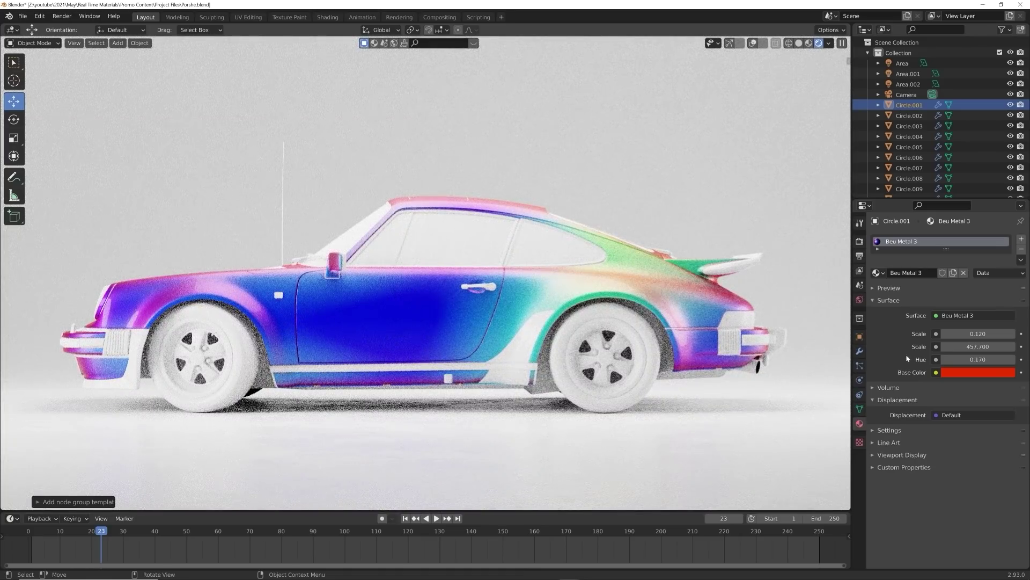
{"action": "left_click", "coordinate": [964, 371]}
{"action": "left_click", "coordinate": [934, 240]}
{"action": "key", "text": "shift+a"}
{"action": "mouse_move", "coordinate": [460, 300]}
{"action": "mouse_move", "coordinate": [520, 368]}
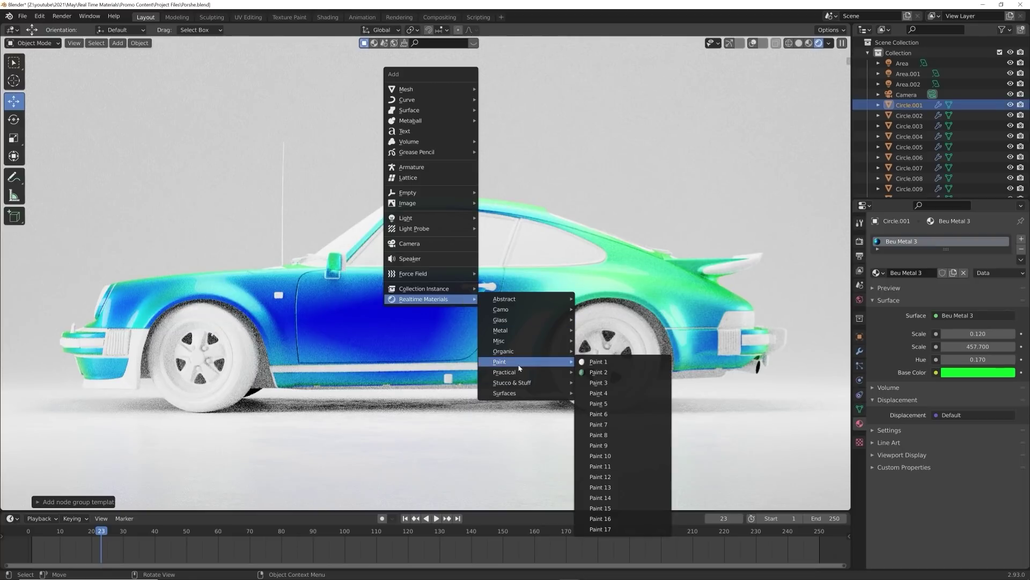
Apply the Paint 10 material to the car body and recolour its base blue
{"action": "left_click", "coordinate": [600, 456]}
{"action": "scroll", "coordinate": [403, 339], "scroll_direction": "up", "scroll_amount": 5}
{"action": "left_click", "coordinate": [973, 466]}
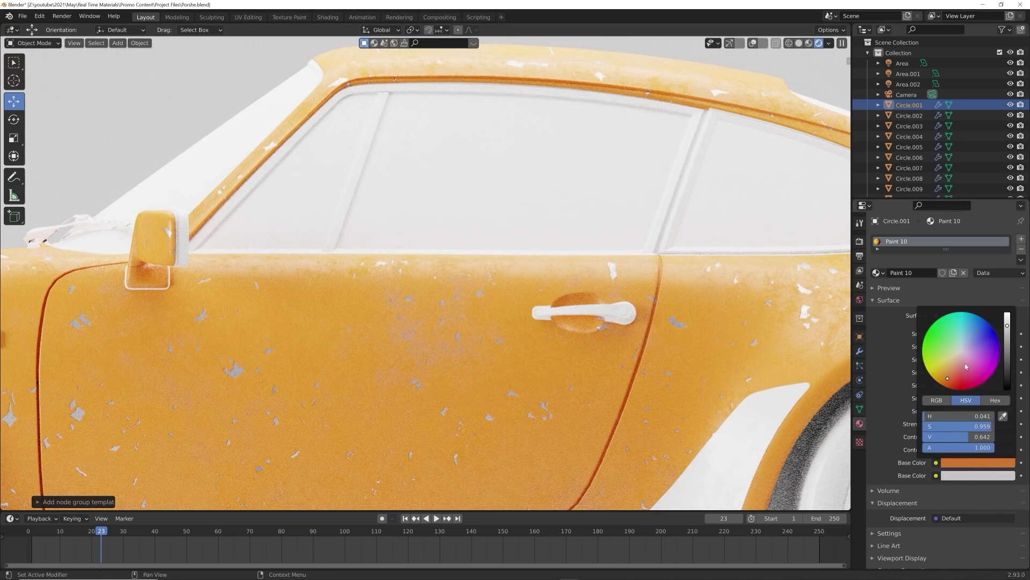
{"action": "left_click", "coordinate": [952, 329]}
{"action": "left_click_drag", "start_coordinate": [961, 324], "coordinate": [992, 352]}
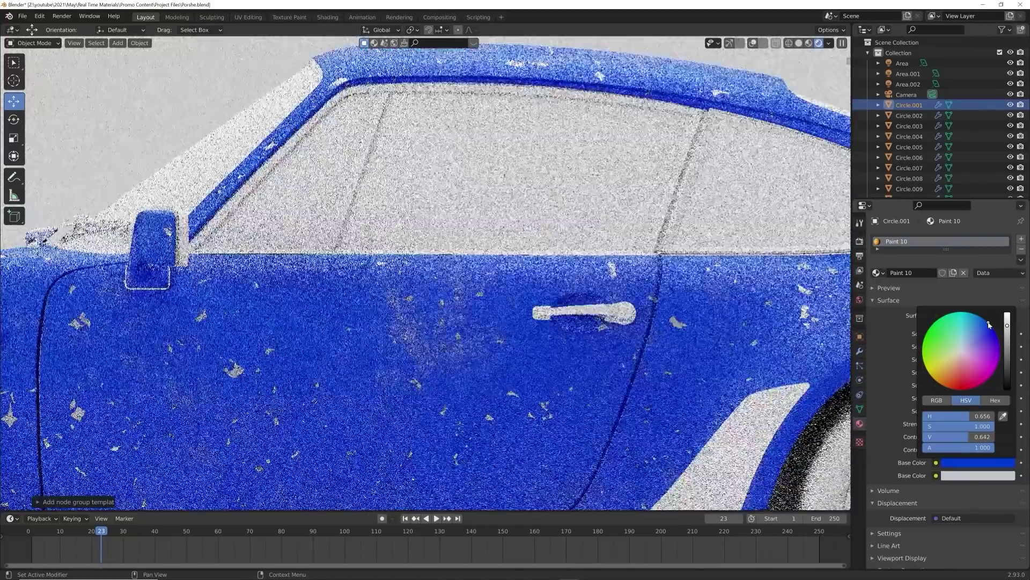
Set the wear scale values to 5.600 and 20.500, then view the car rendered
{"action": "left_click_drag", "start_coordinate": [978, 372], "coordinate": [987, 372]}
{"action": "scroll", "coordinate": [557, 291], "scroll_direction": "down", "scroll_amount": 4}
{"action": "scroll", "coordinate": [523, 275], "scroll_direction": "up", "scroll_amount": 2}
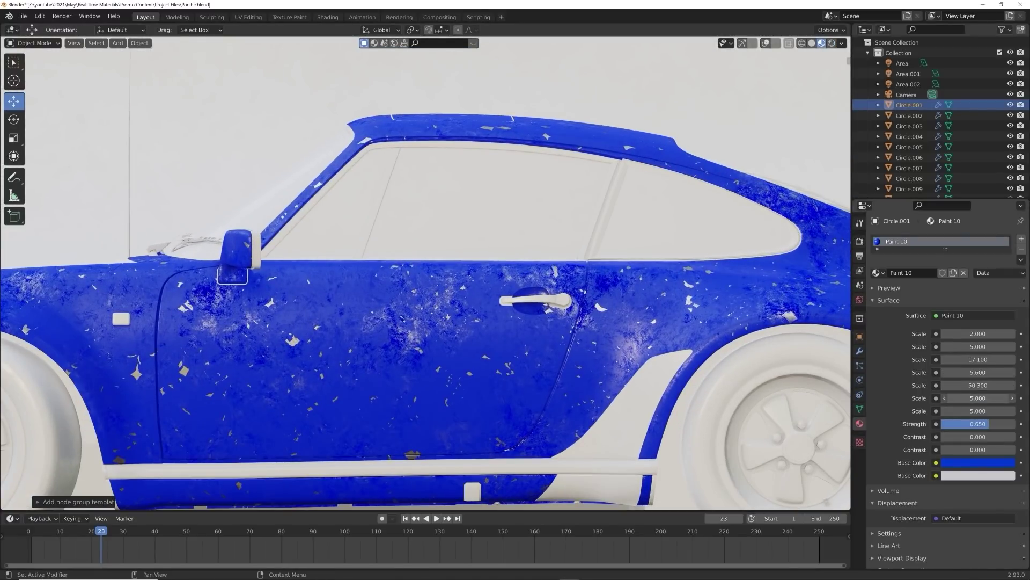
{"action": "left_click_drag", "start_coordinate": [974, 359], "coordinate": [999, 359]}
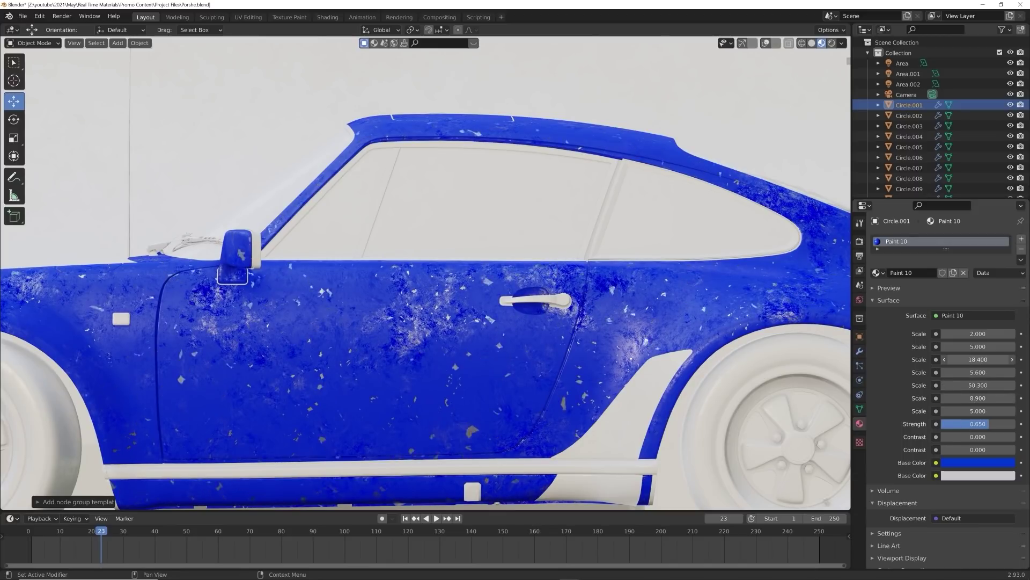
{"action": "mouse_move", "coordinate": [977, 359]}
{"action": "left_mouse_down"}
{"action": "mouse_move", "coordinate": [963, 359]}
{"action": "mouse_move", "coordinate": [998, 346]}
{"action": "mouse_move", "coordinate": [965, 347]}
{"action": "mouse_move", "coordinate": [989, 334]}
{"action": "mouse_move", "coordinate": [955, 333]}
{"action": "left_mouse_up"}
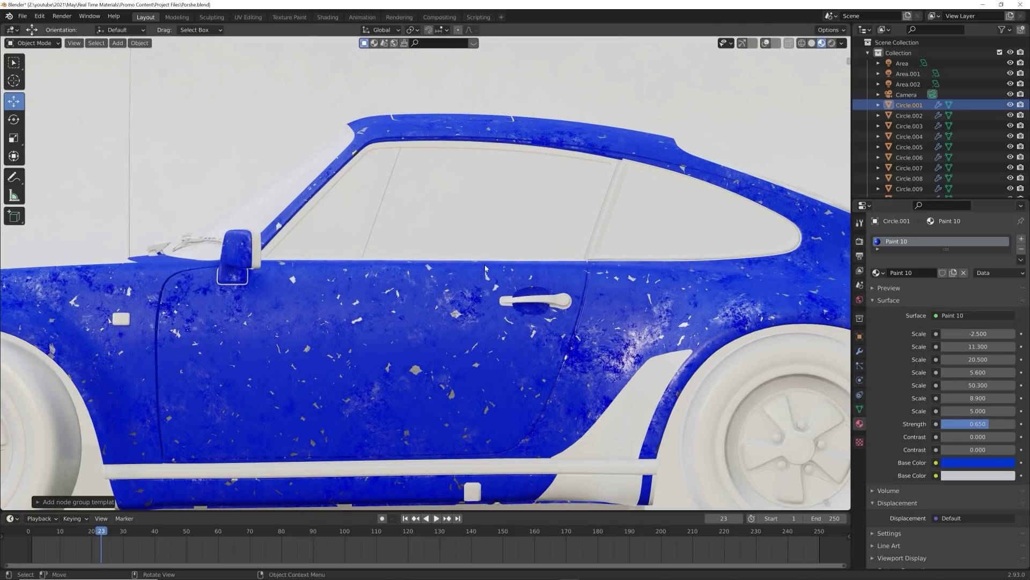
{"action": "left_click", "coordinate": [832, 44]}
Select the trim object Circle.026 and give it the dark Surface 5 Real Time Material
{"action": "scroll", "coordinate": [641, 366], "scroll_direction": "down", "scroll_amount": 5}
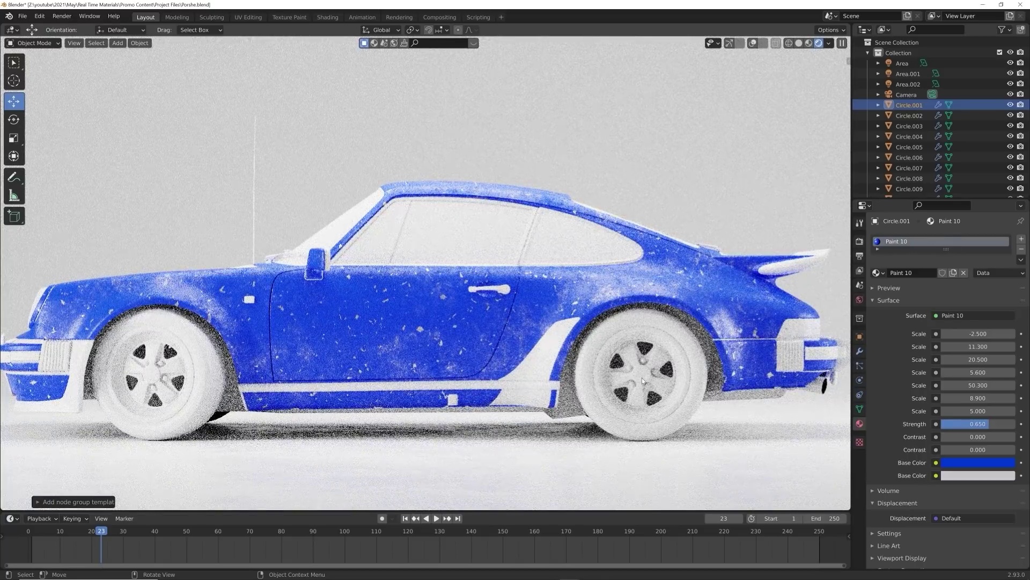
{"action": "left_click", "coordinate": [645, 377]}
{"action": "left_click", "coordinate": [551, 362]}
{"action": "key", "text": "shift+a"}
{"action": "mouse_move", "coordinate": [553, 359]}
{"action": "mouse_move", "coordinate": [608, 458]}
{"action": "left_click", "coordinate": [693, 369]}
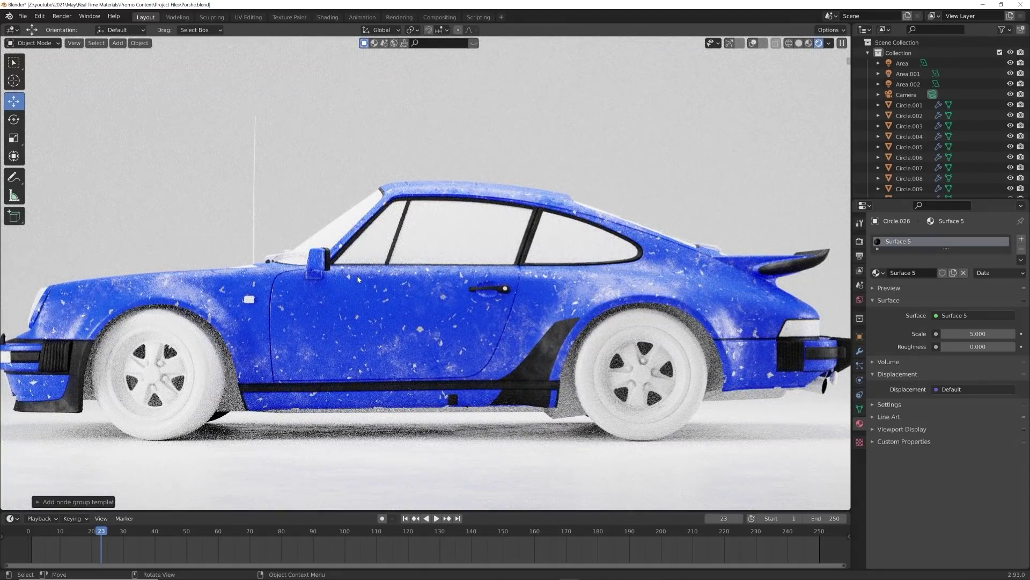